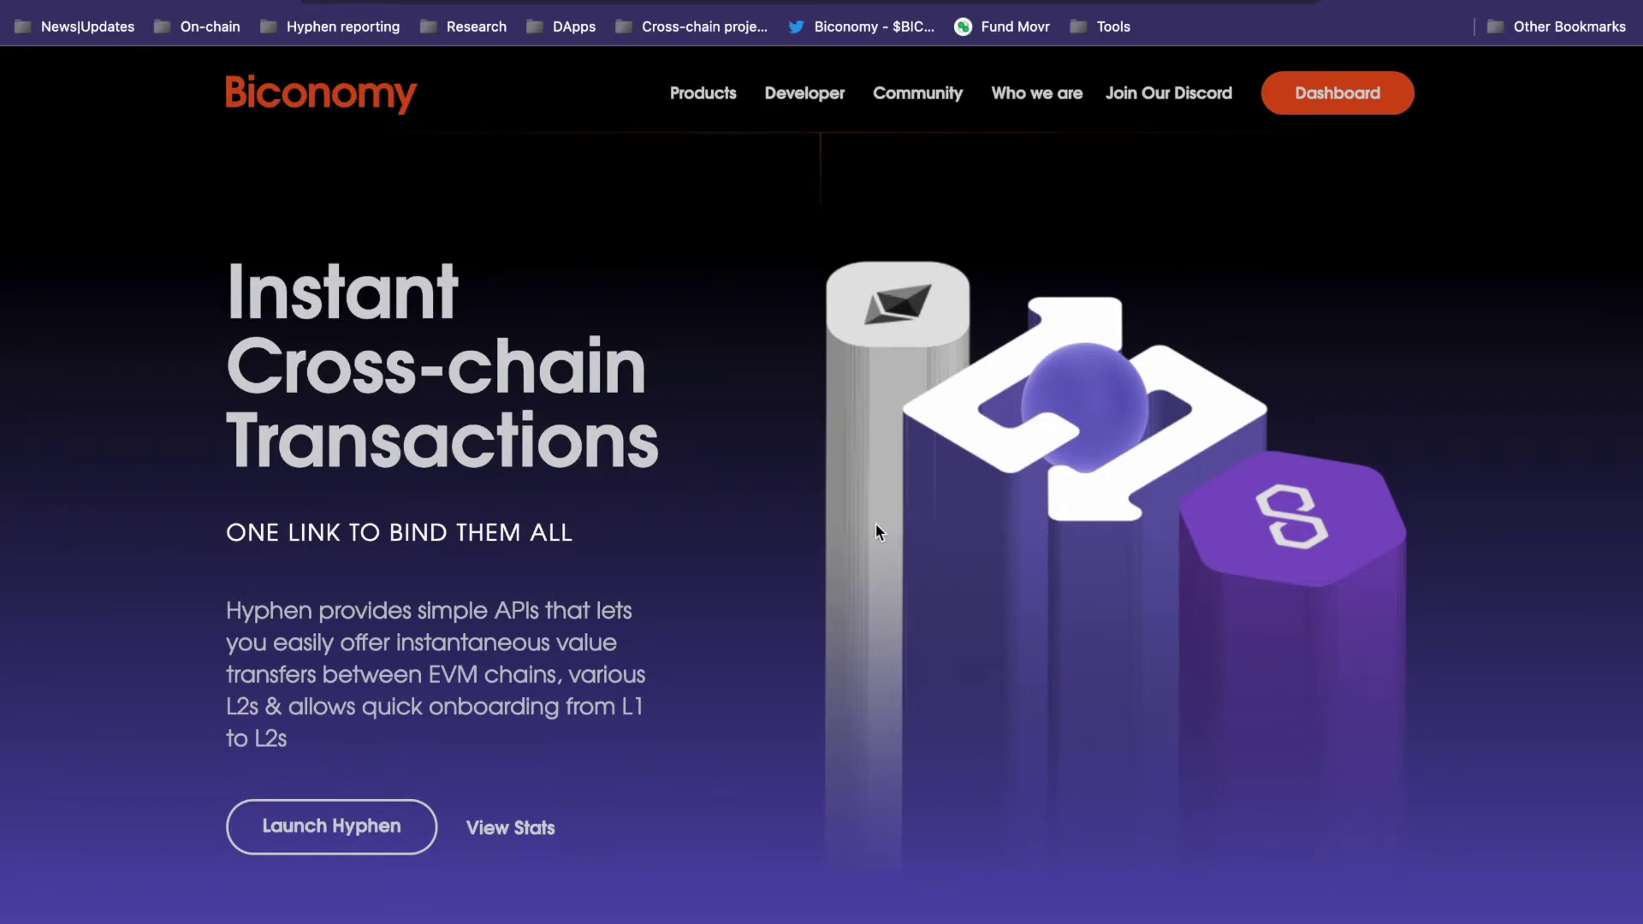
Step: Launch Hyphen and set Polygon as source, Avalanche as destination and USDC as the token
click(346, 837)
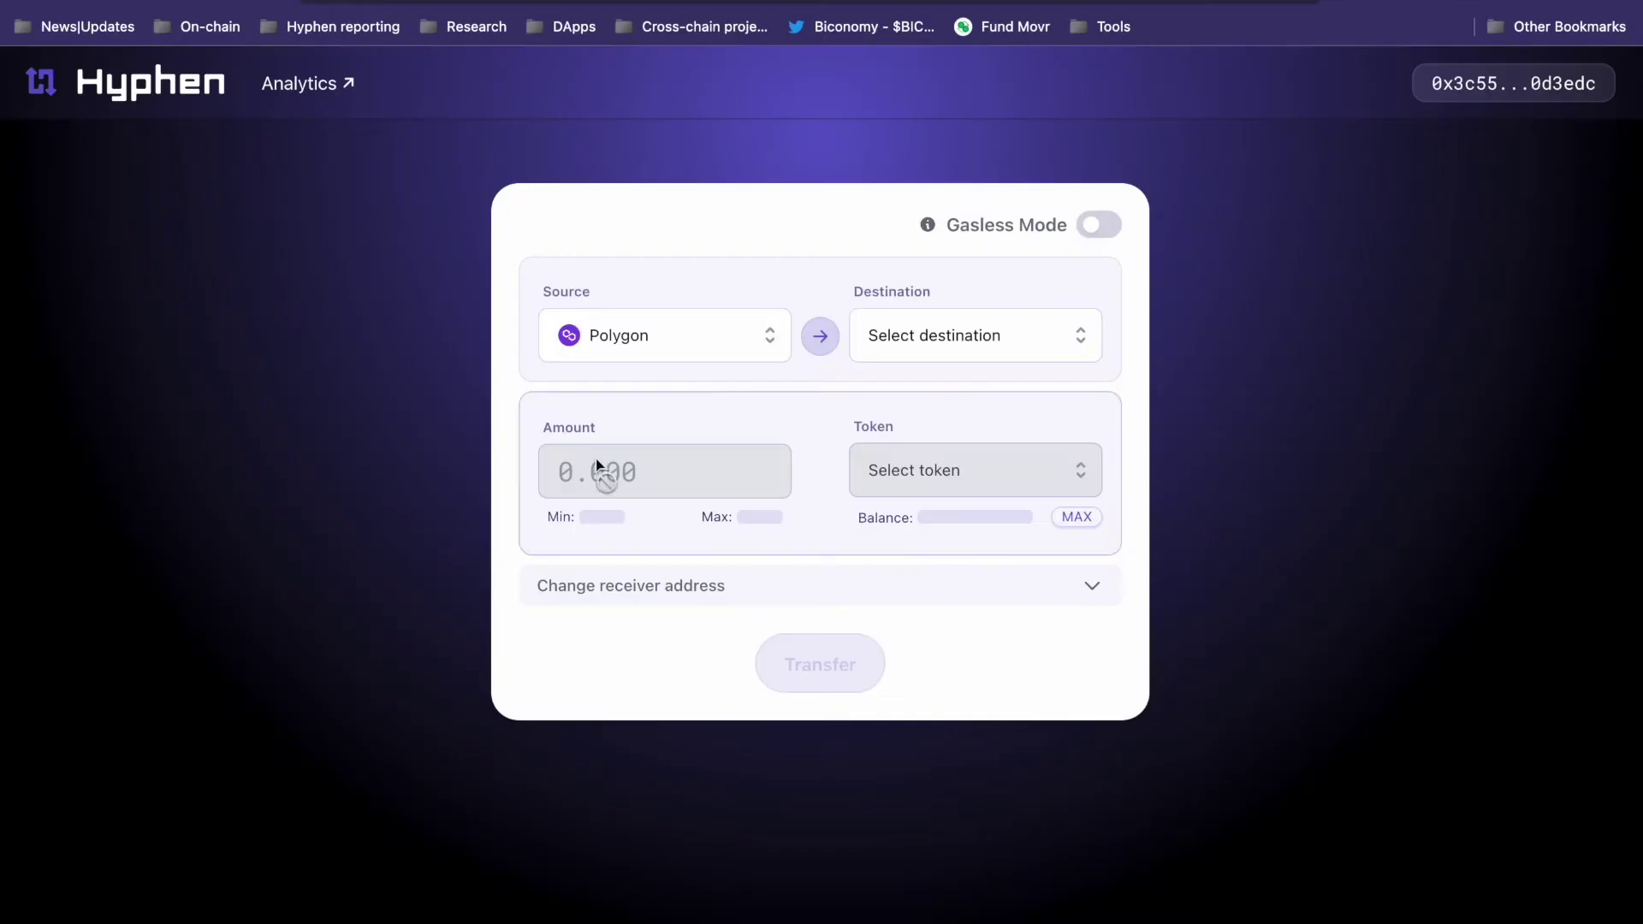
click(731, 340)
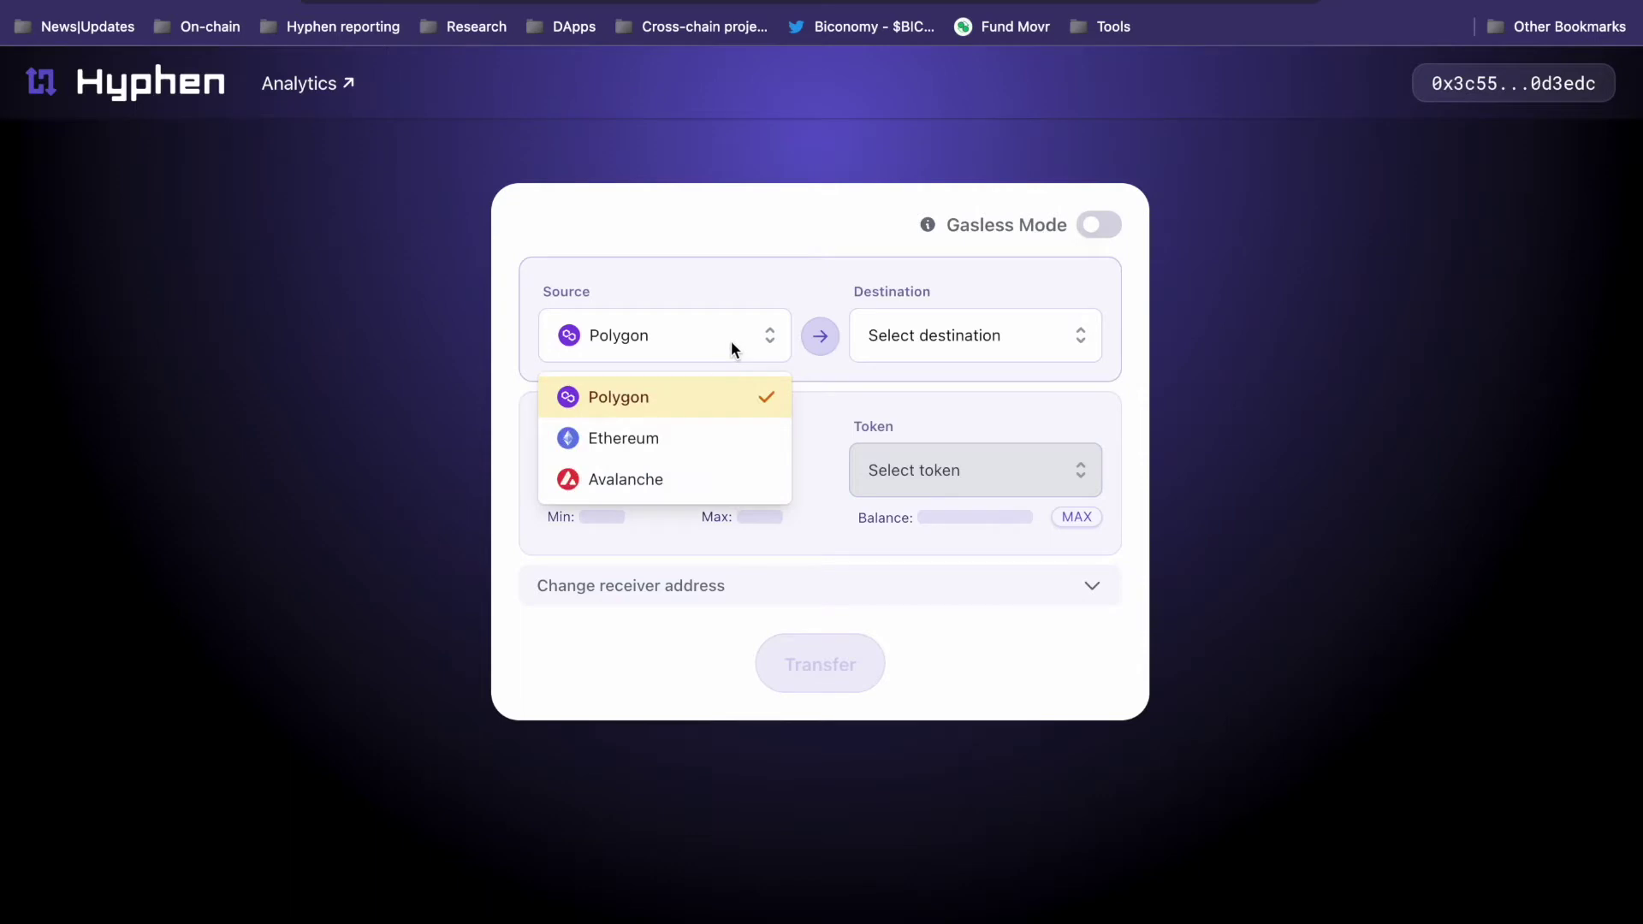
click(731, 340)
click(708, 336)
click(708, 336)
click(930, 342)
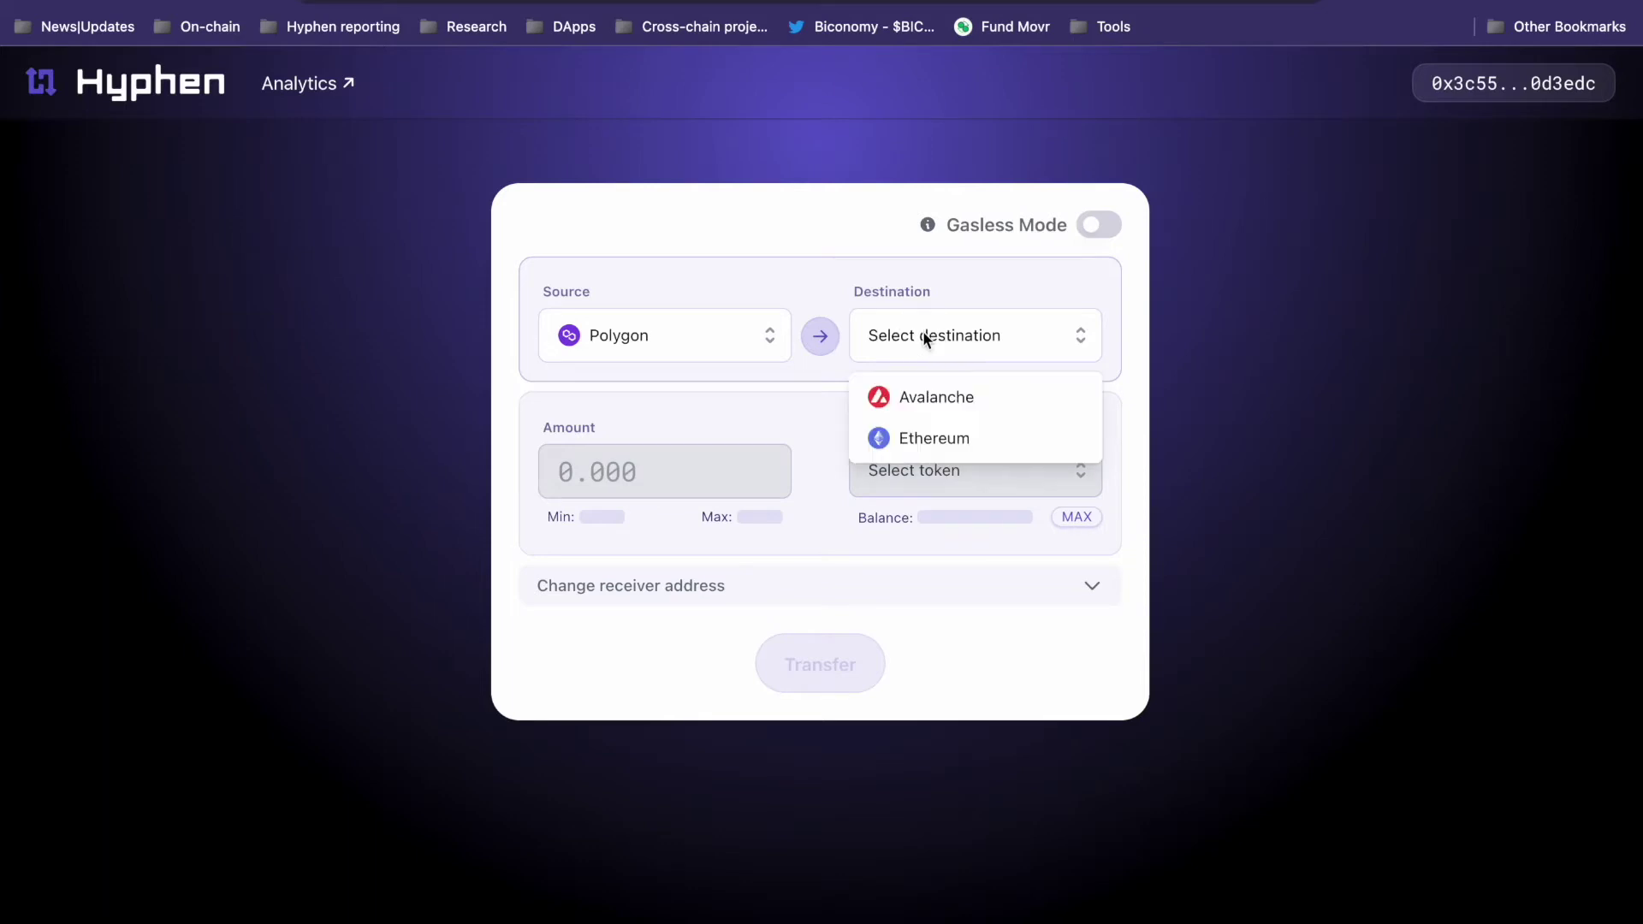
click(918, 393)
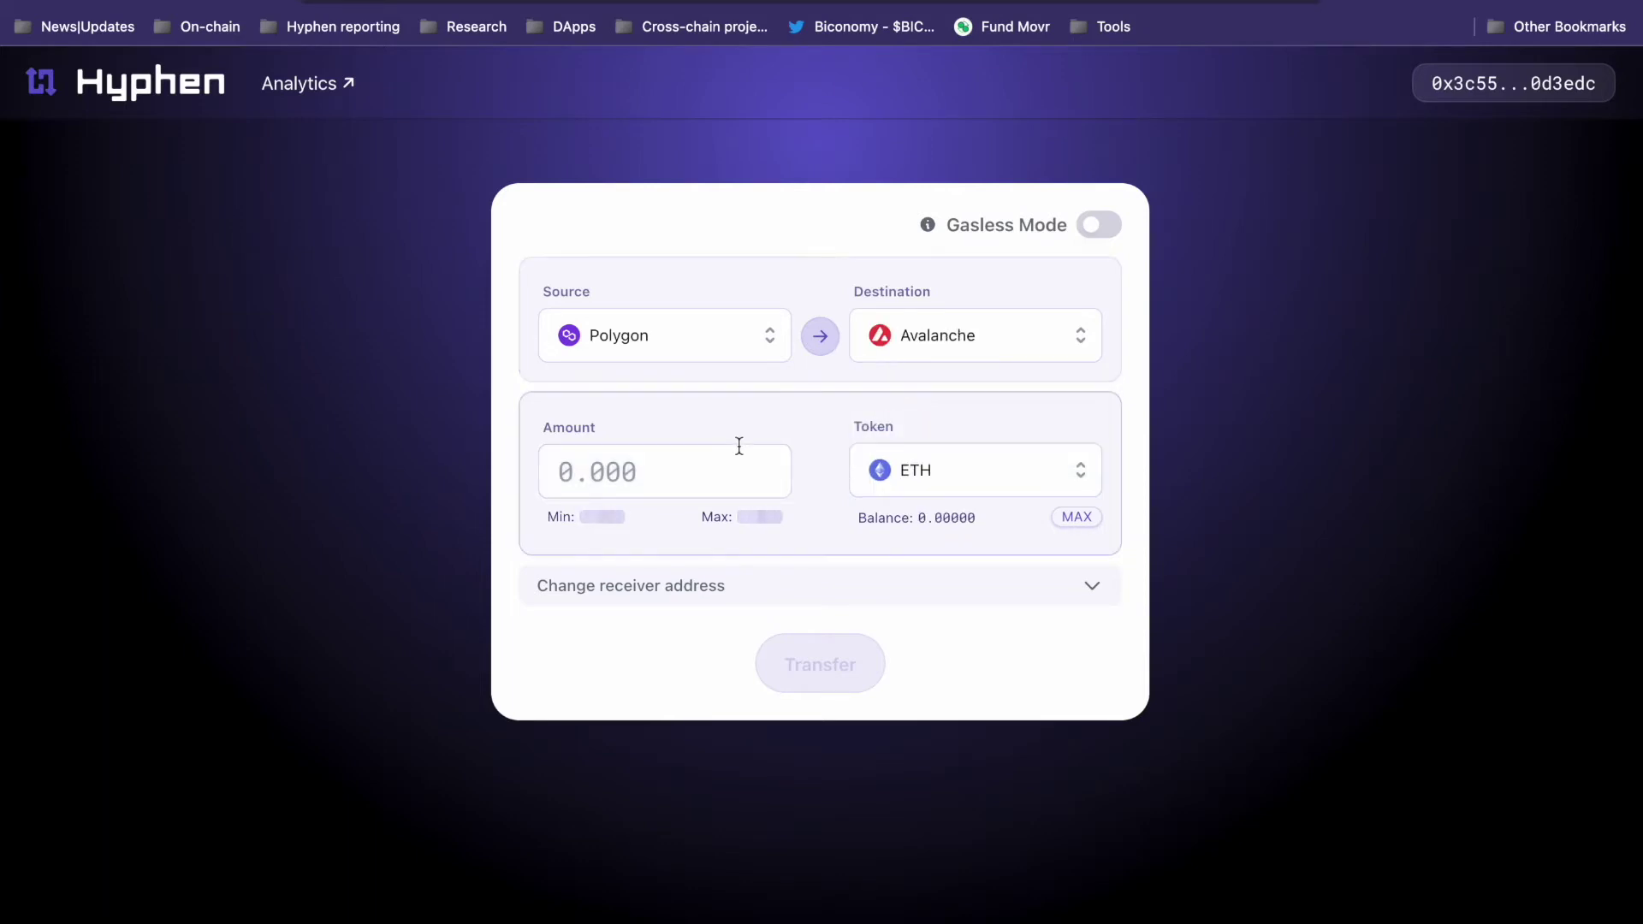
click(948, 479)
click(928, 572)
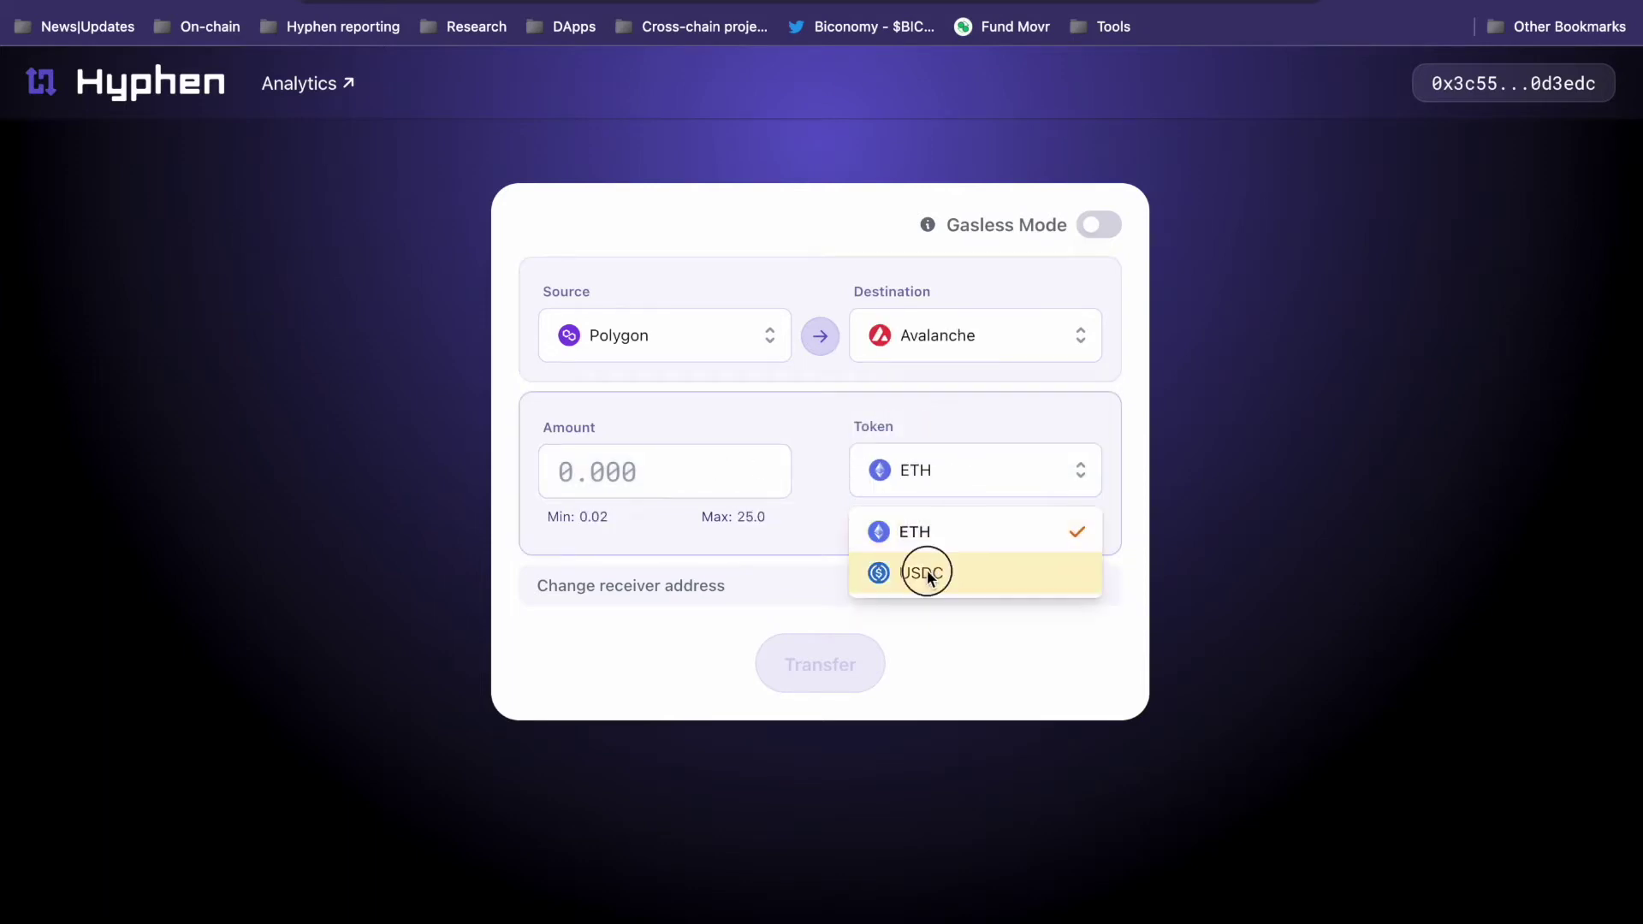
click(634, 476)
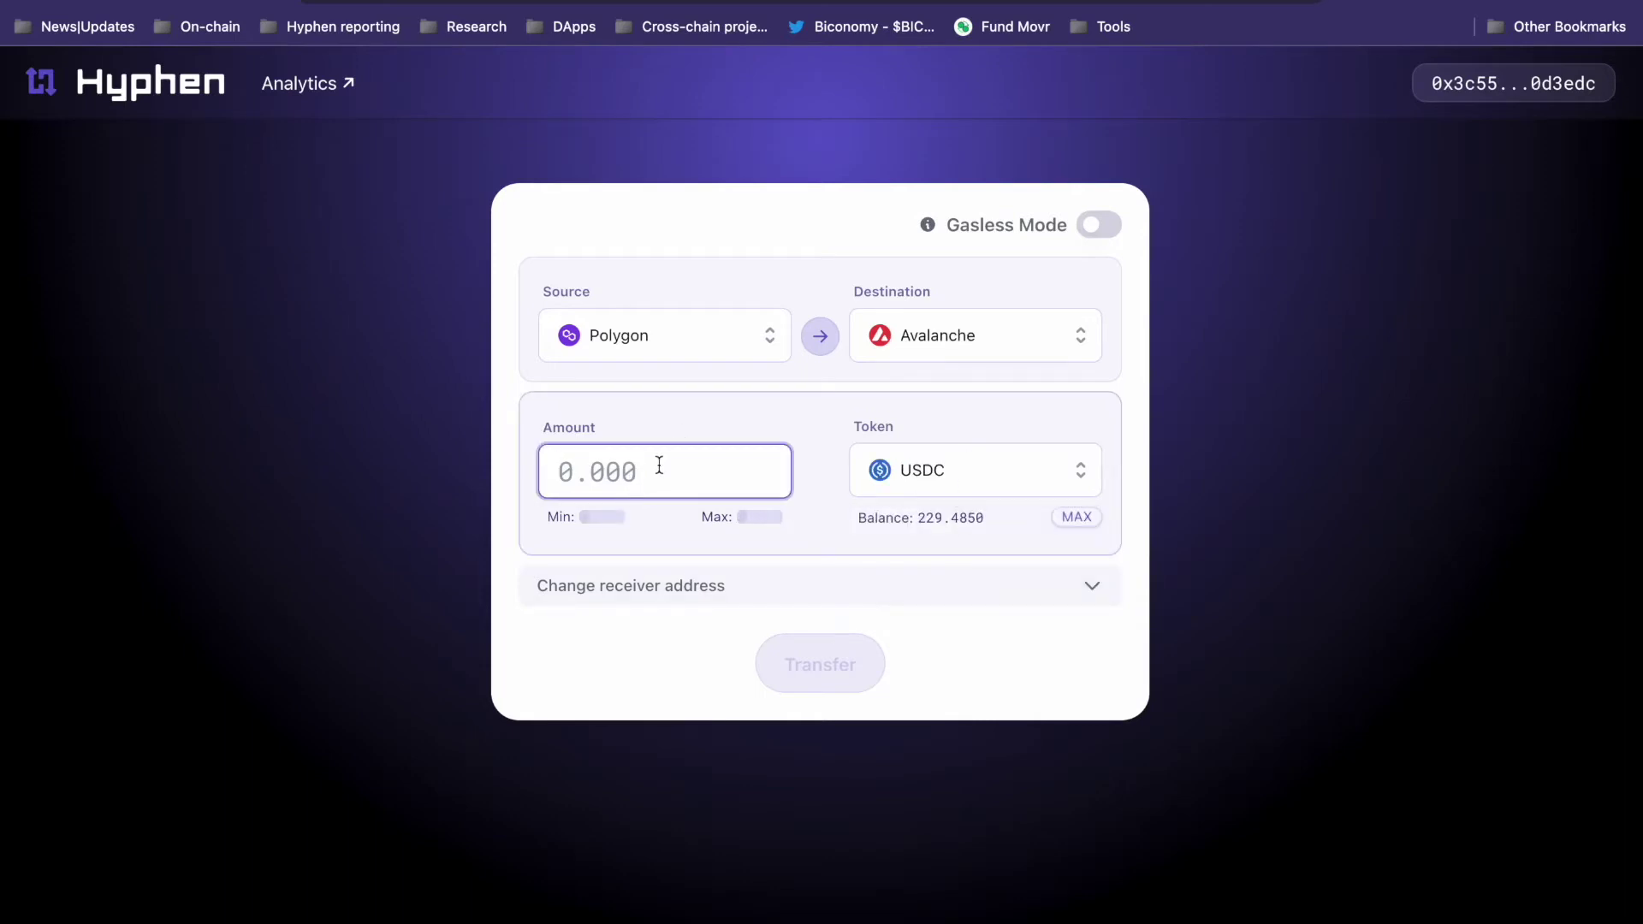
Step: Fill the amount with the full 229.485 USDC balance using MAX
click(1076, 517)
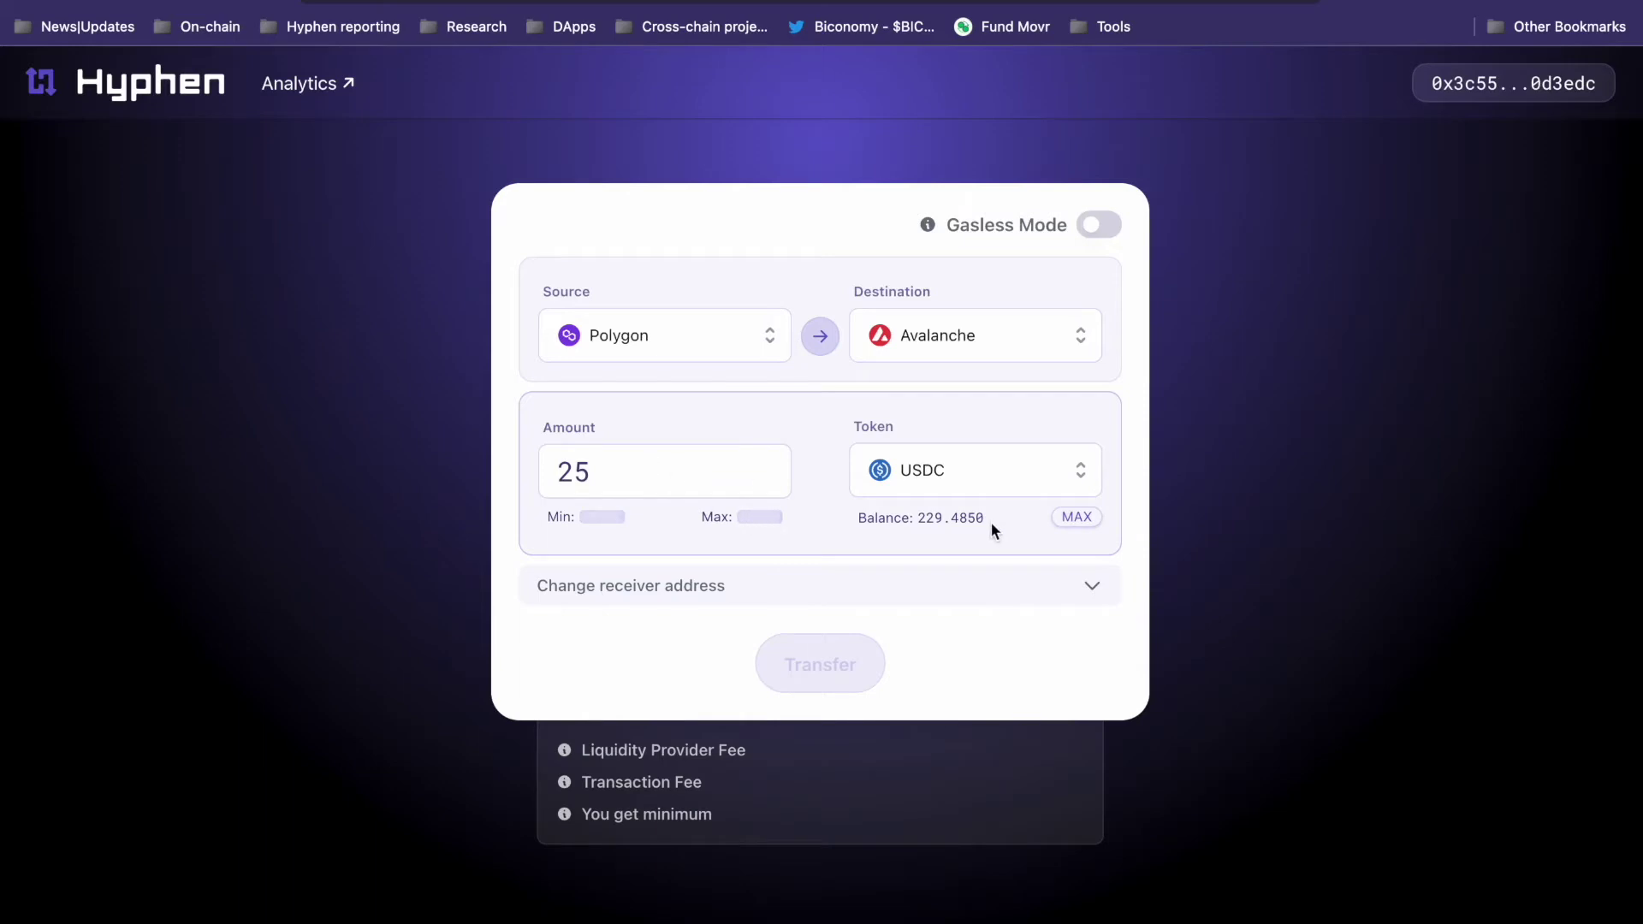
click(1079, 519)
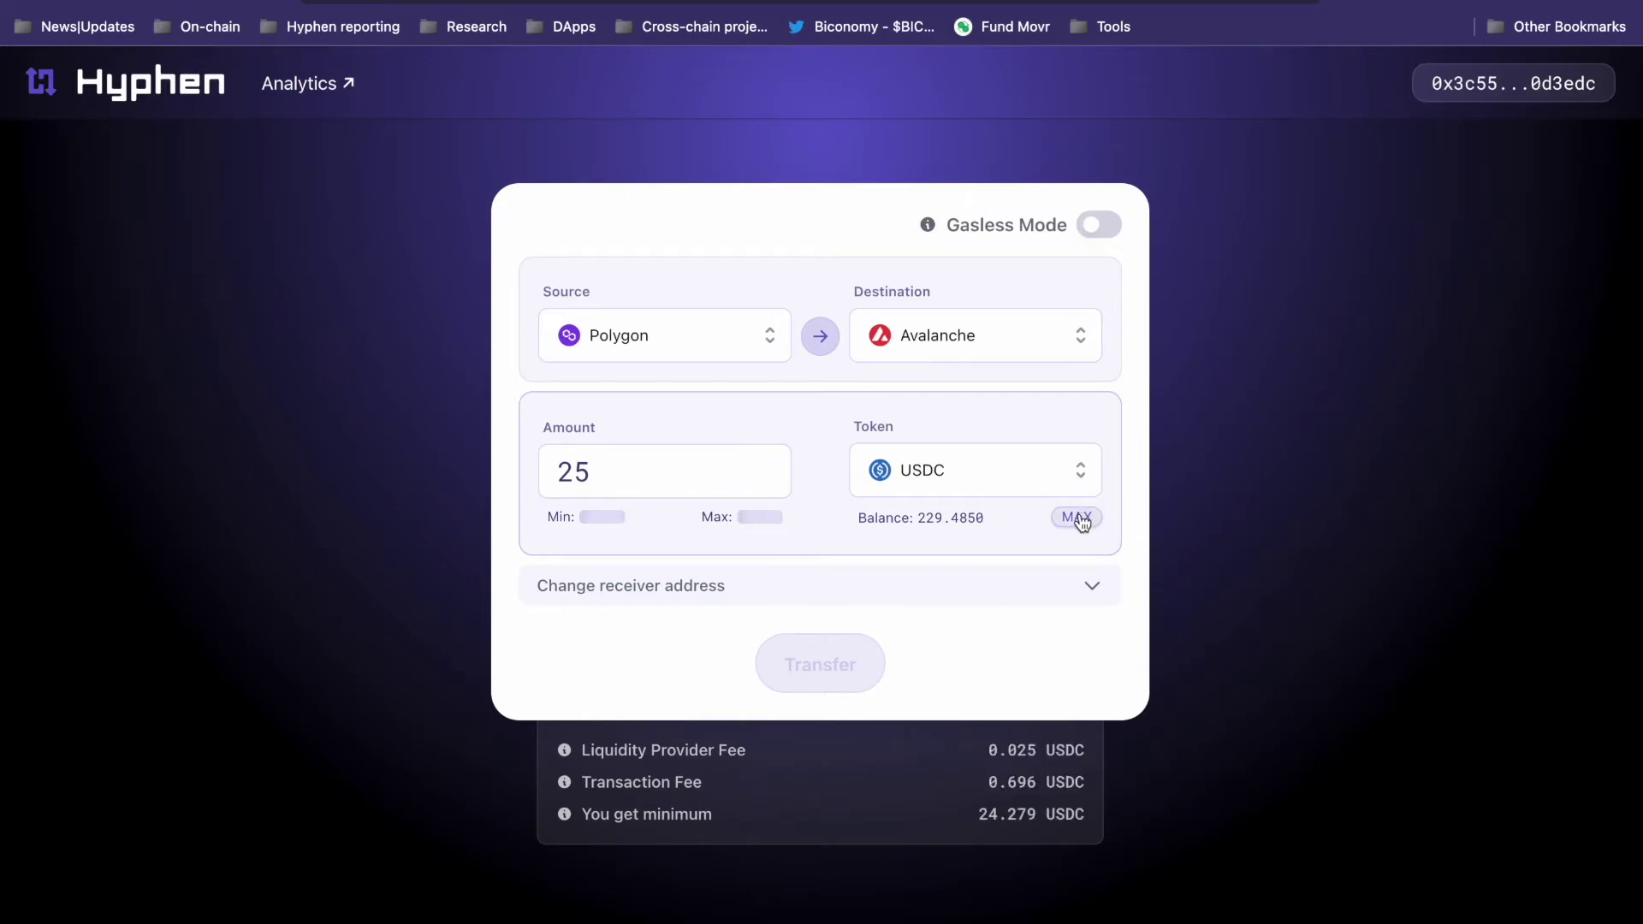
click(1069, 522)
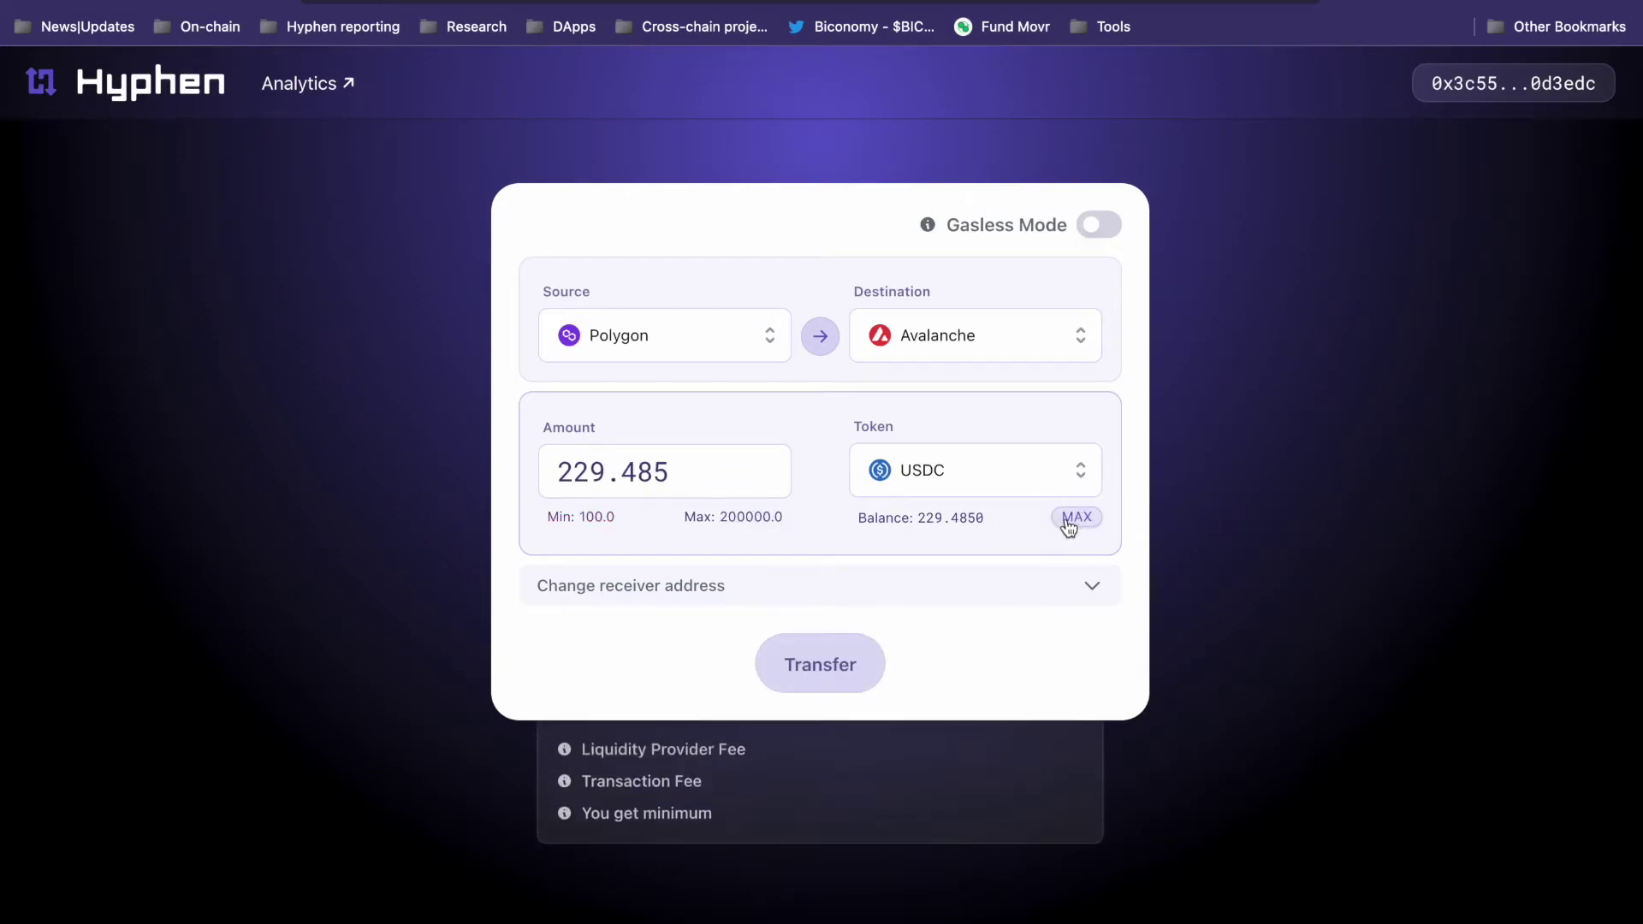
Step: Expand and collapse Change receiver address to check the recipient, then turn on Gasless Mode
click(817, 599)
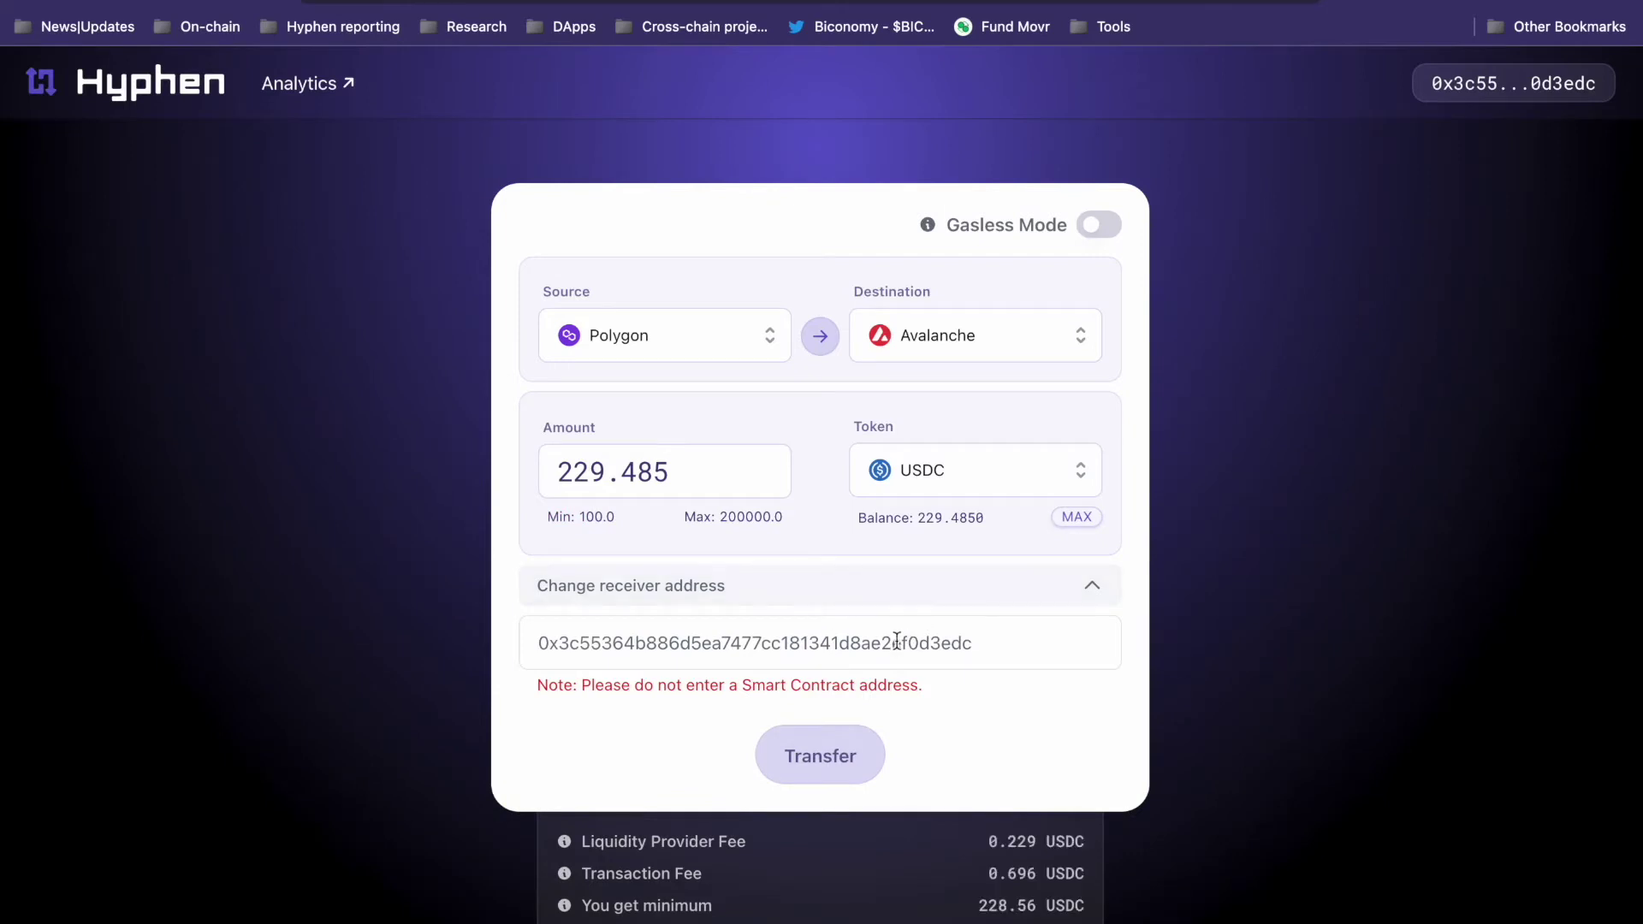
click(767, 585)
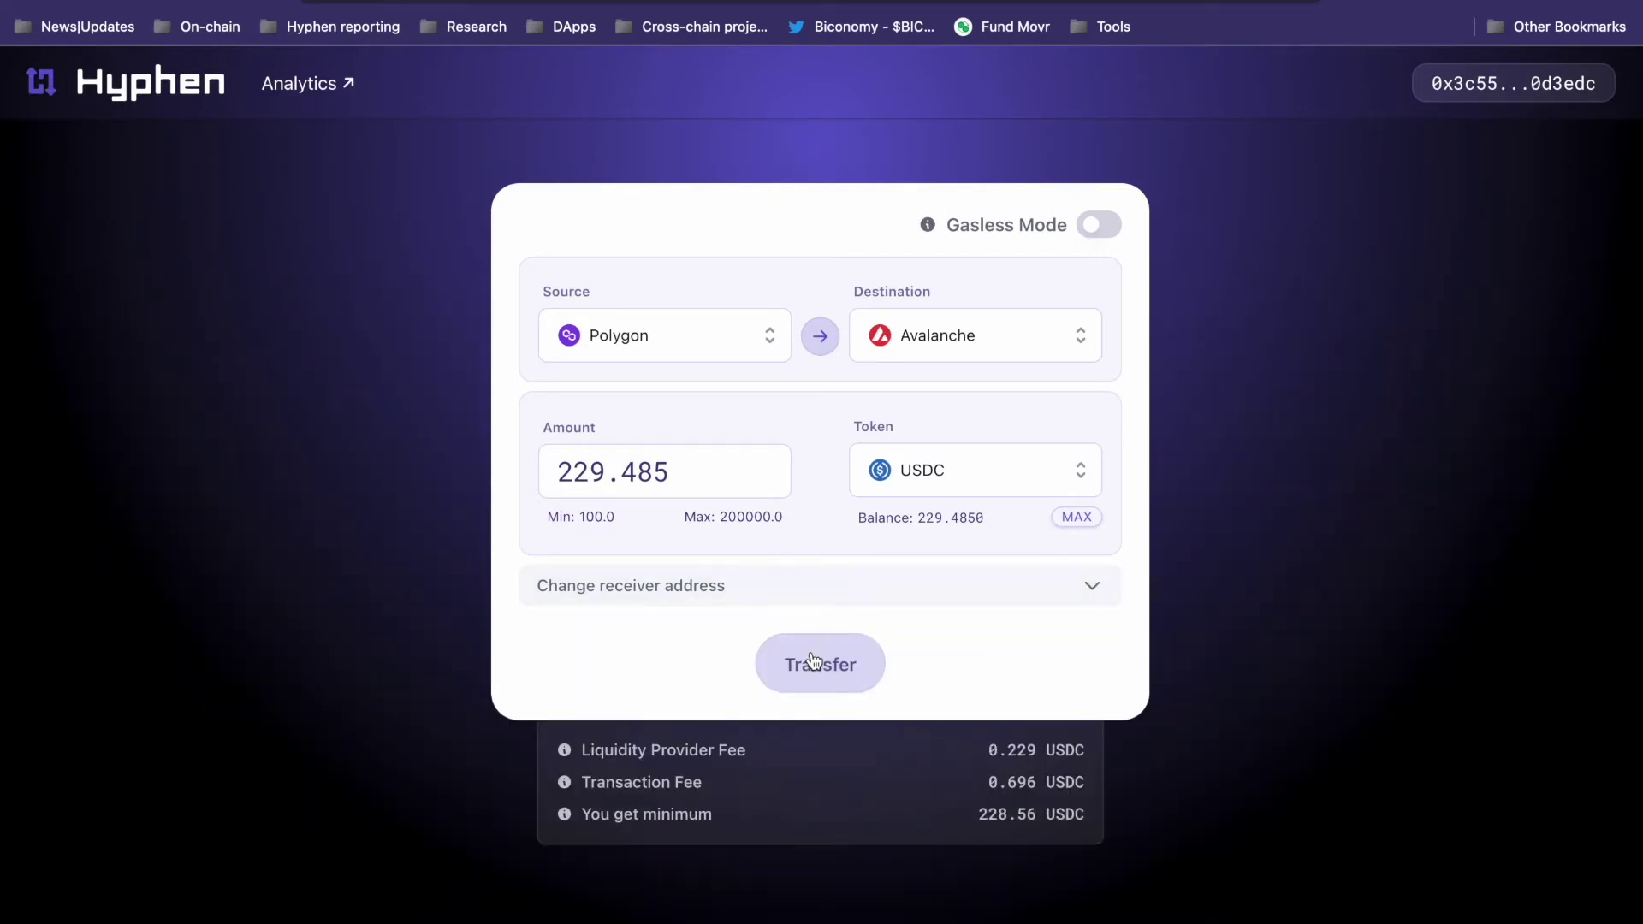
click(790, 592)
click(787, 592)
click(1105, 229)
Step: Scroll the transfer card to review the 229.485 USDC gasless transfer and its 228.56 USDC minimum
scroll(540, 830, down, 1)
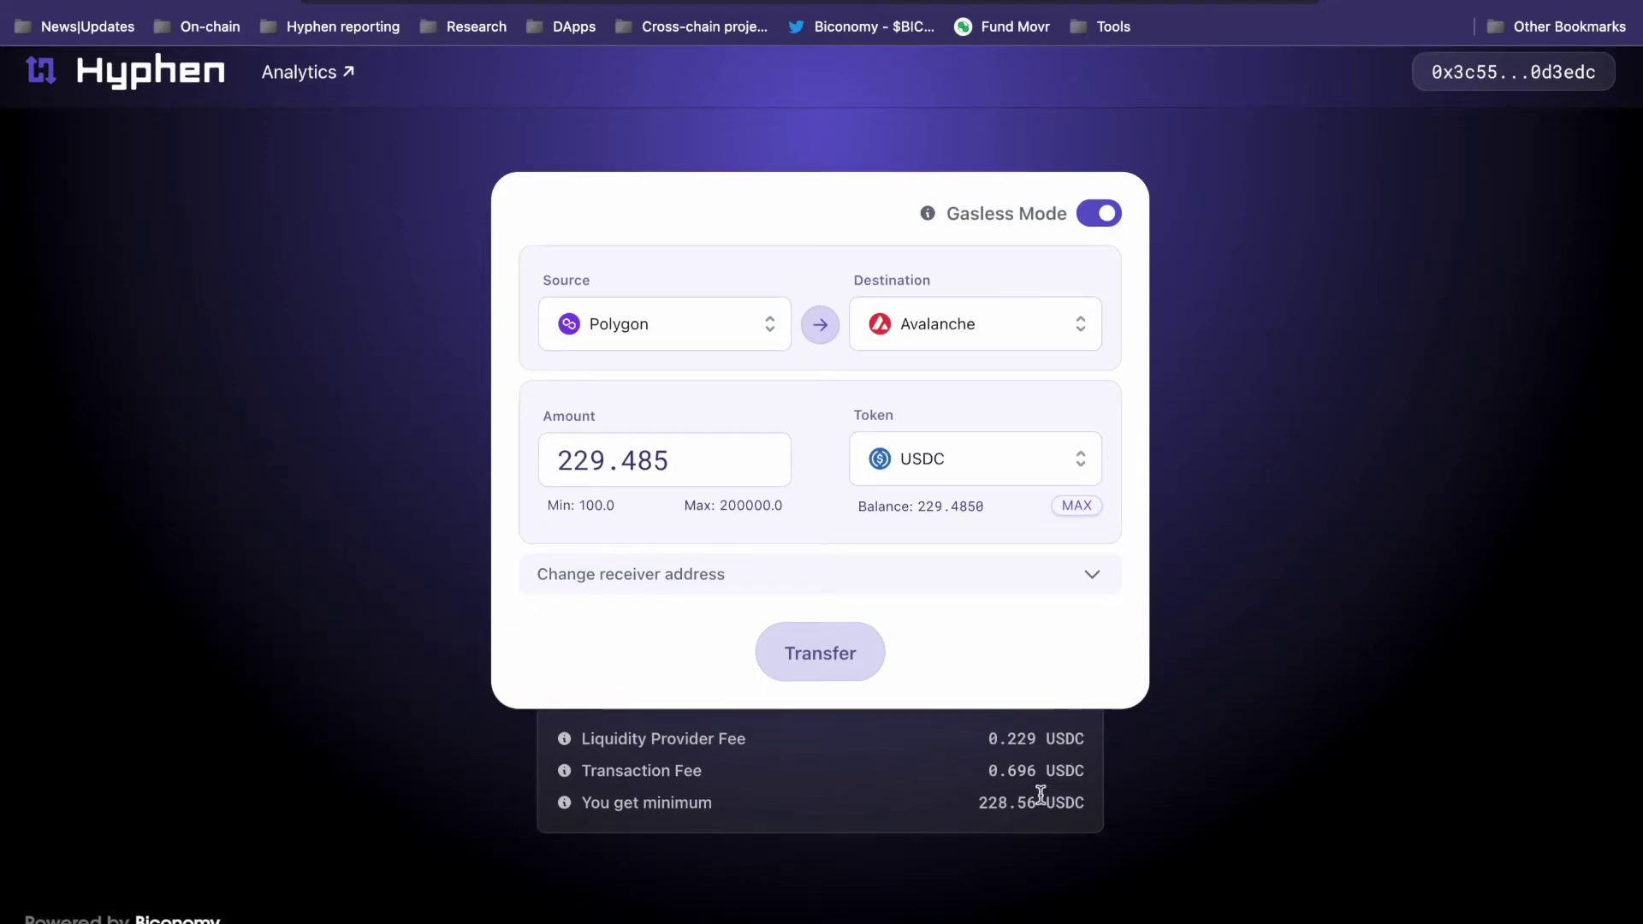
scroll(728, 770, up, 1)
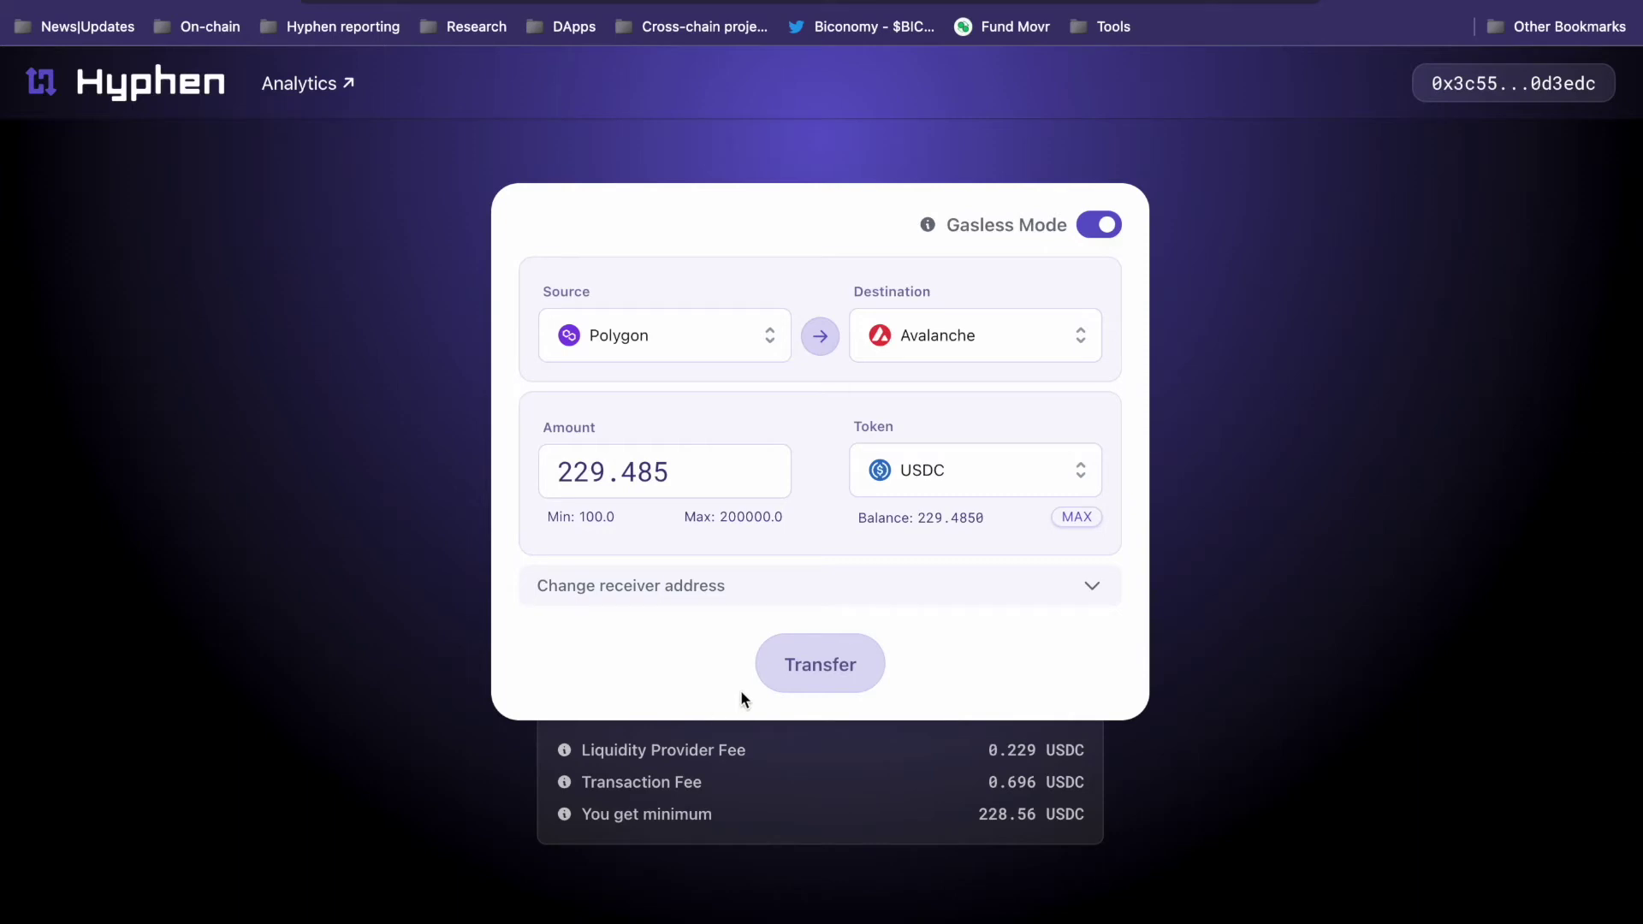
Step: Start the transfer and sign the Biconomy Forwarder request in MetaMask after reading it through
click(809, 676)
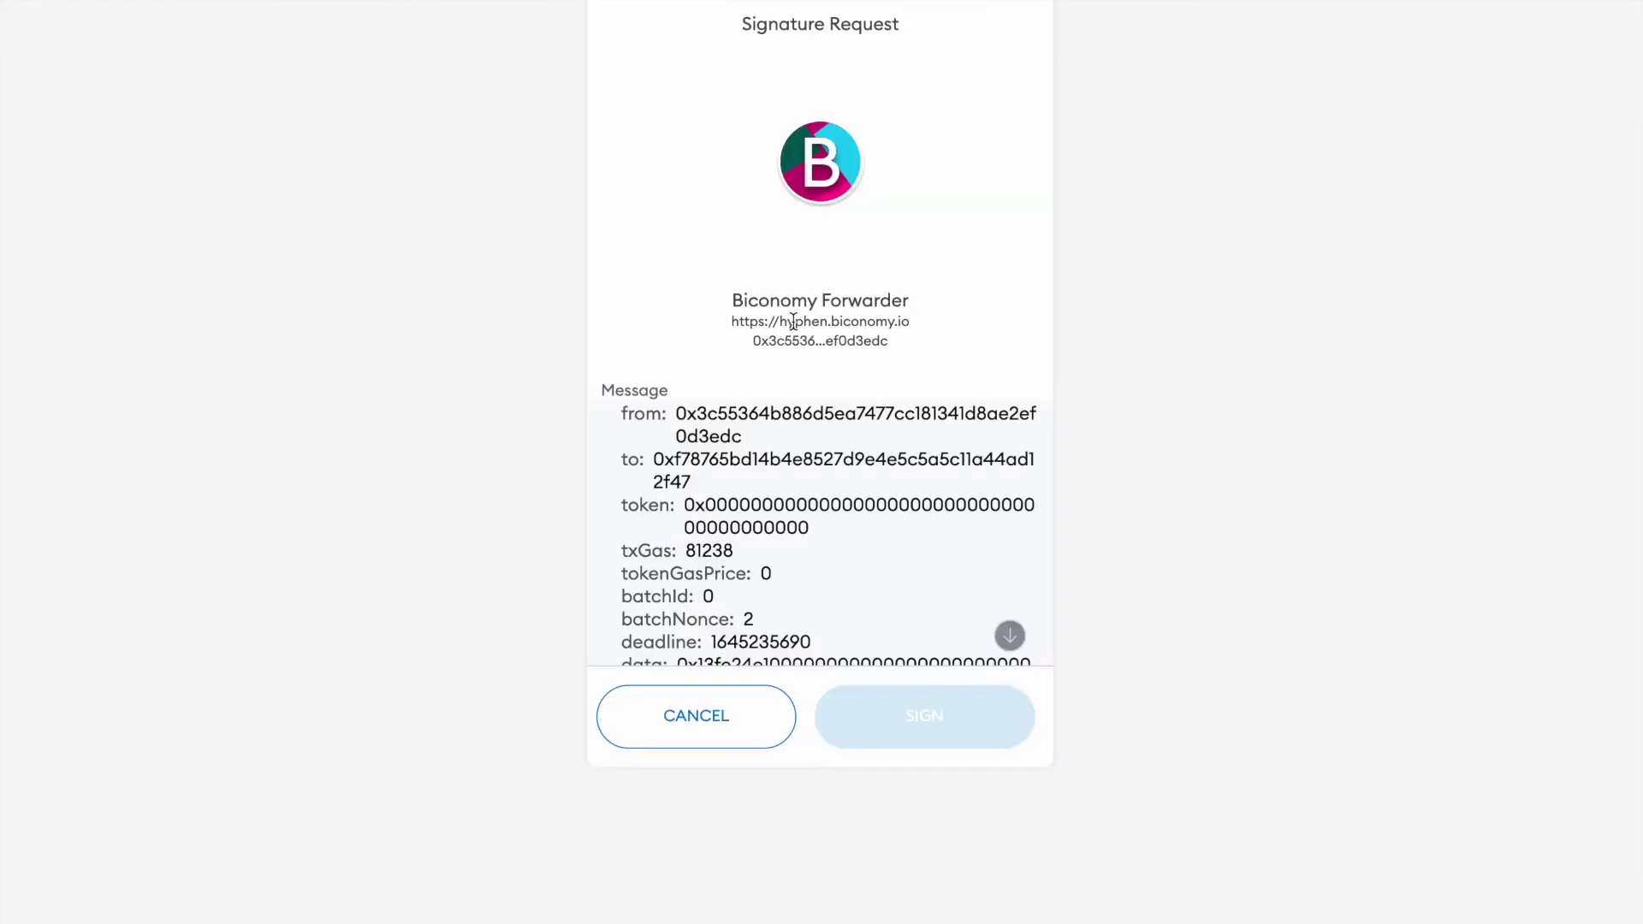
scroll(778, 524, down, 5)
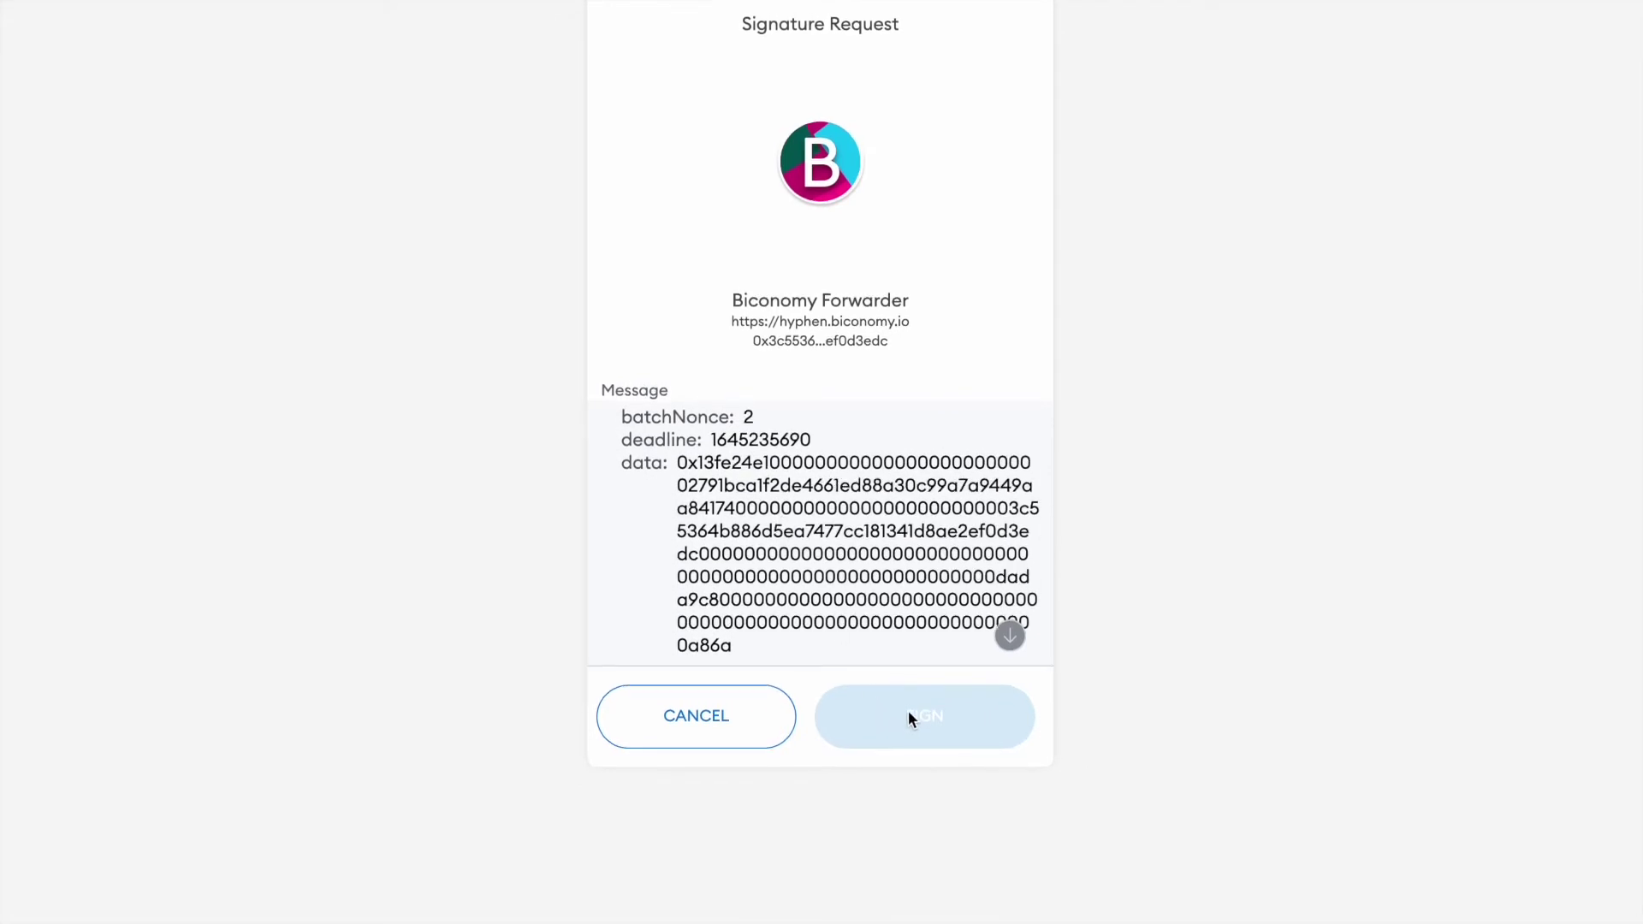
click(1010, 635)
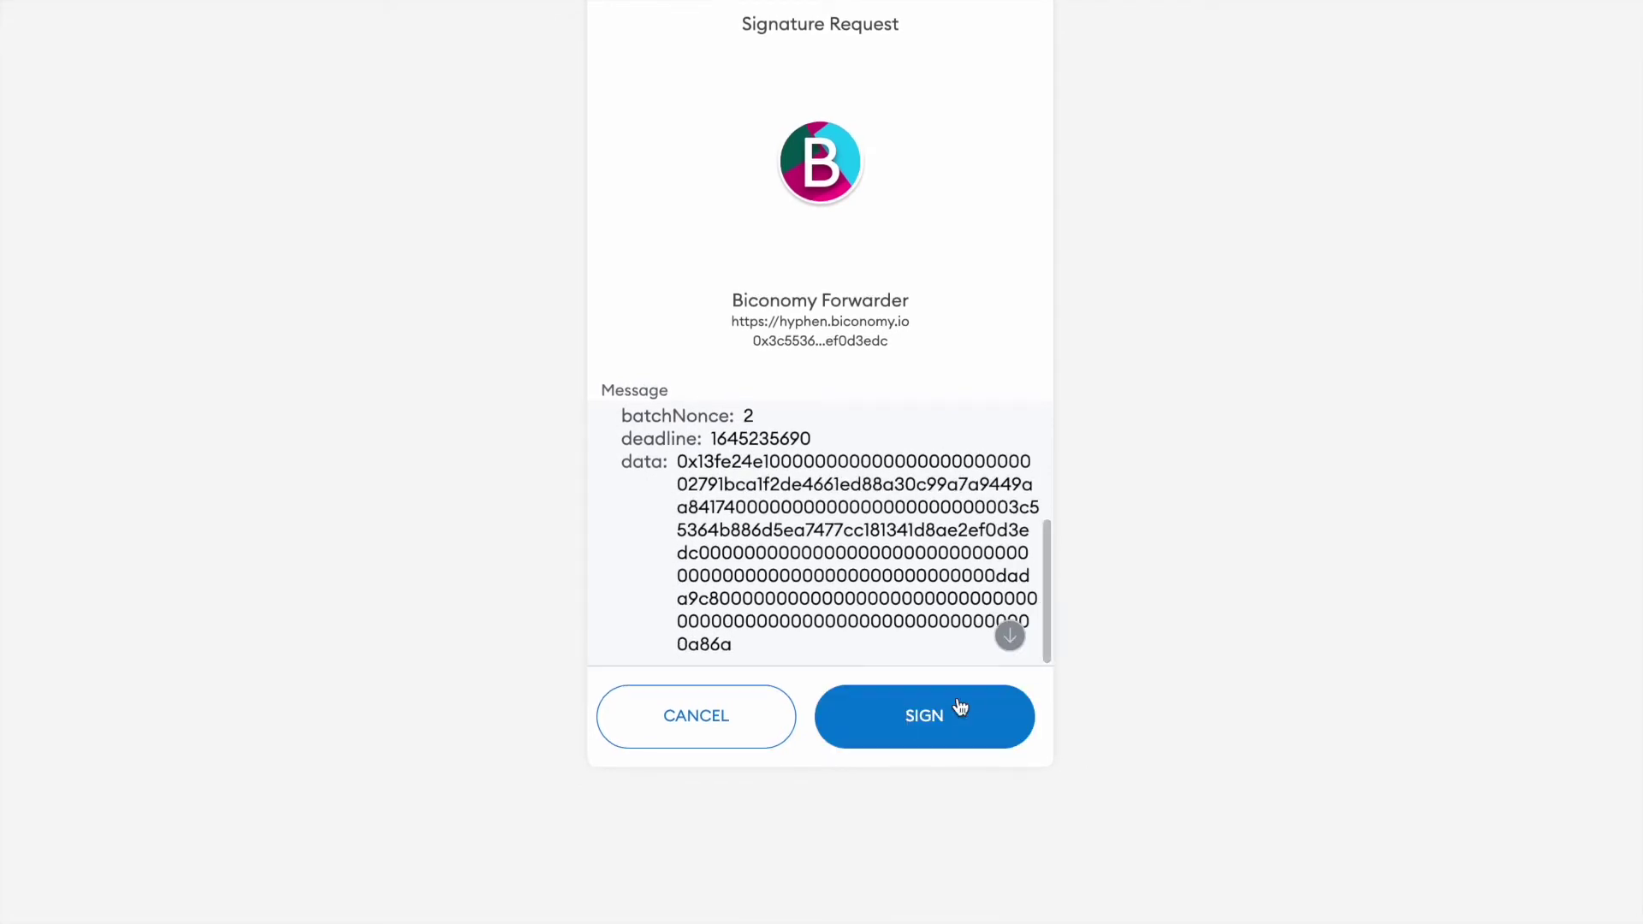
click(915, 719)
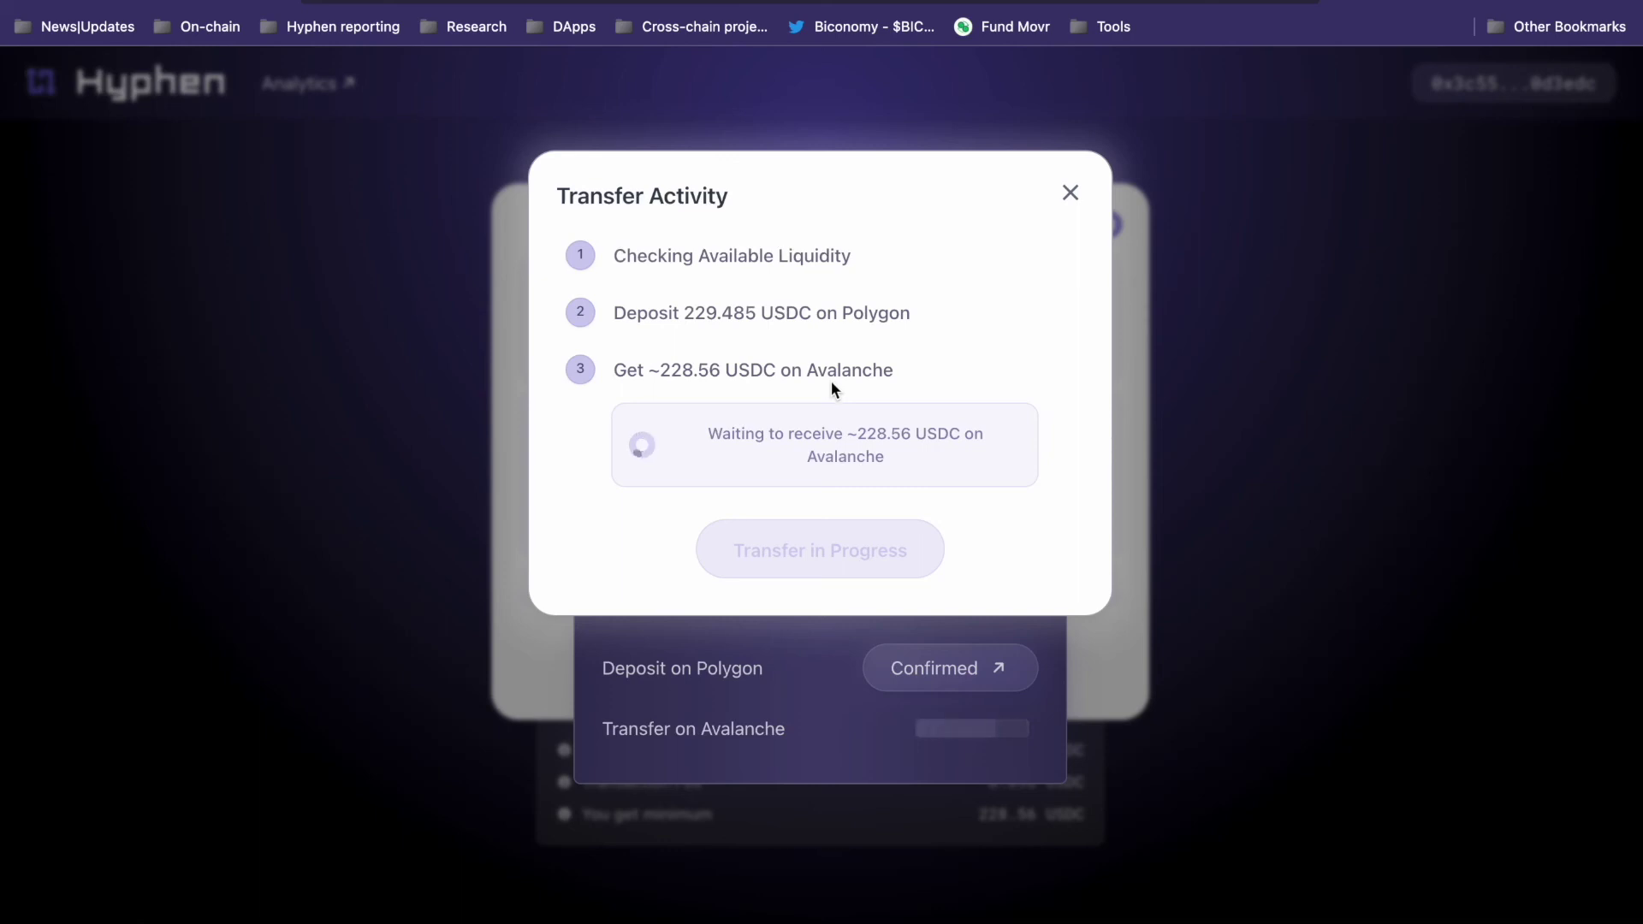
Step: View the Polygon deposit's full details on Polygonscan, then return to the Hyphen tab
click(935, 674)
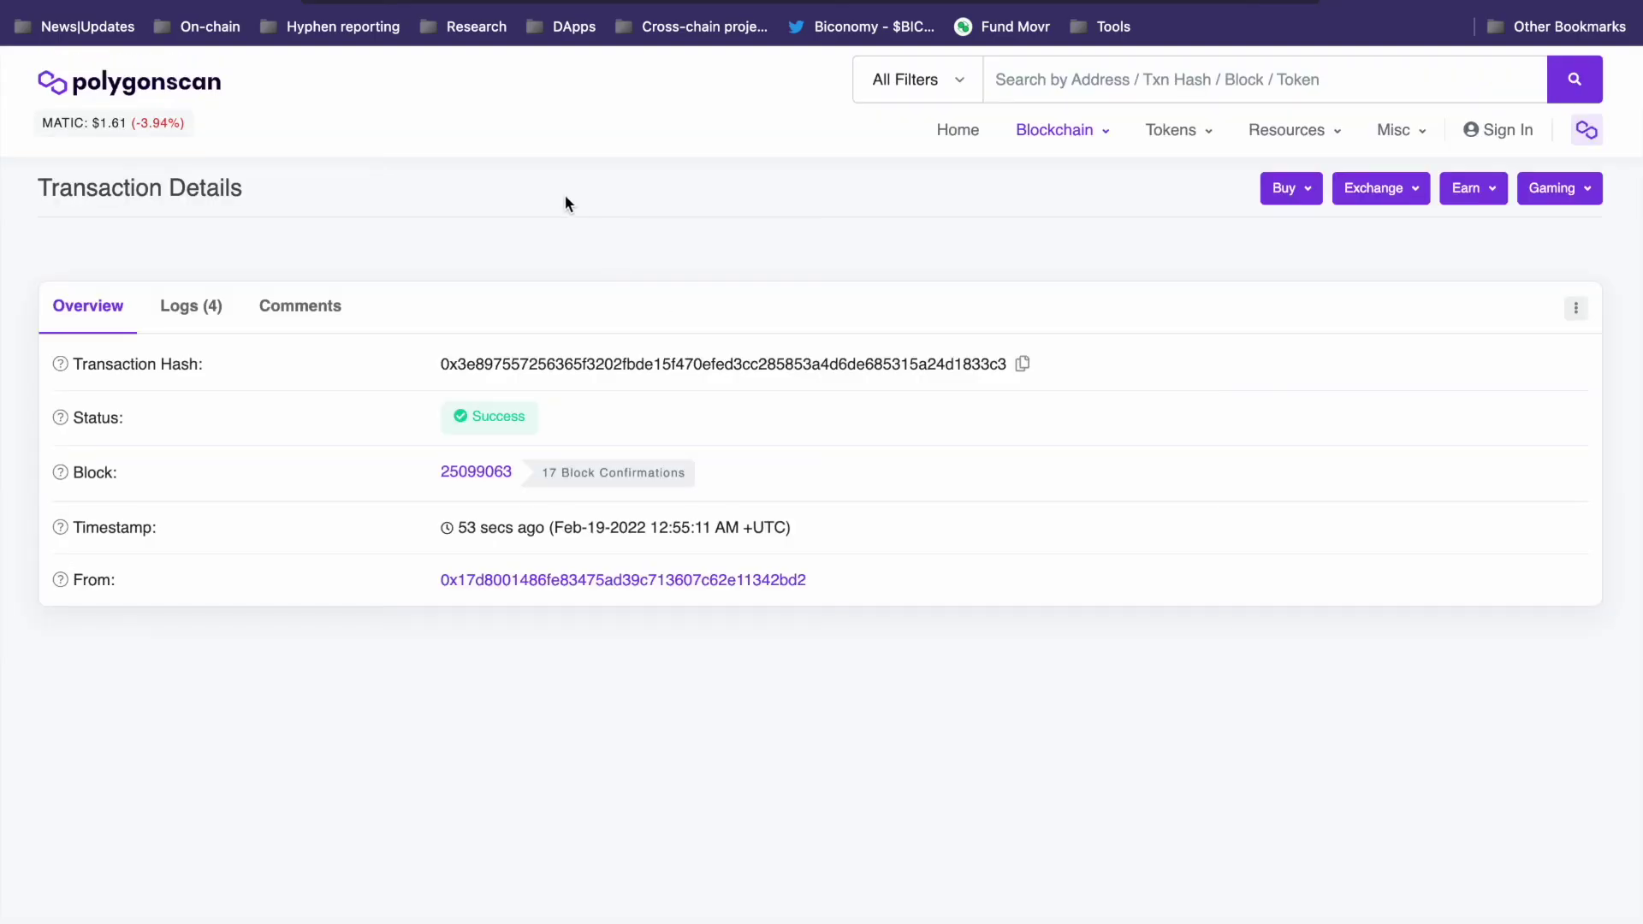
scroll(431, 583, down, 3)
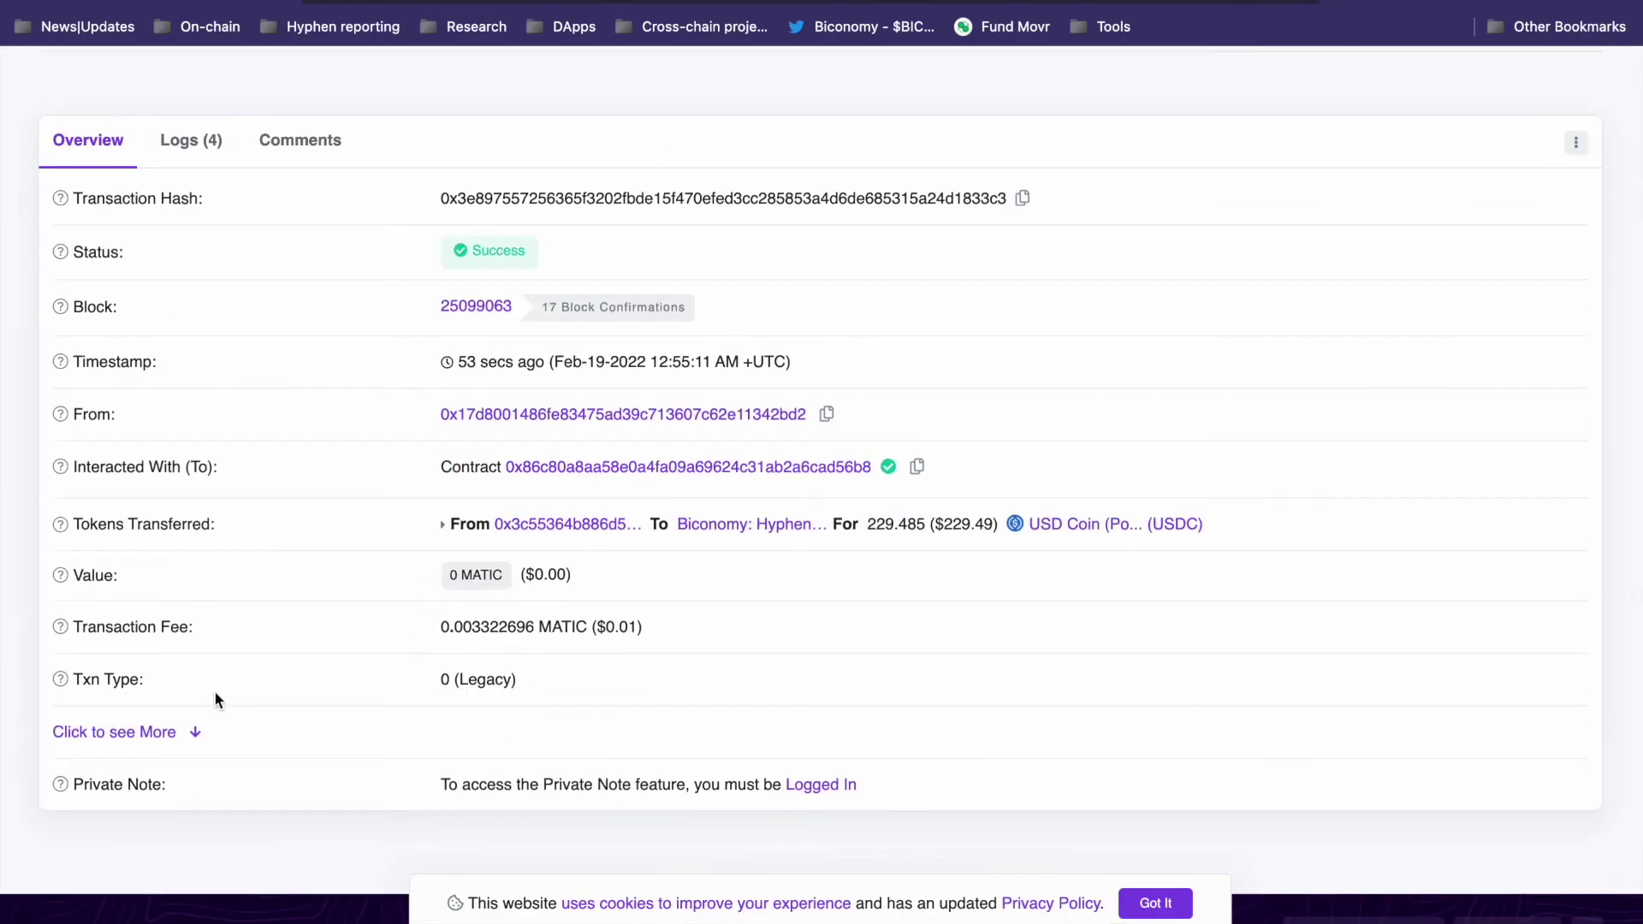
click(175, 738)
scroll(462, 650, down, 2)
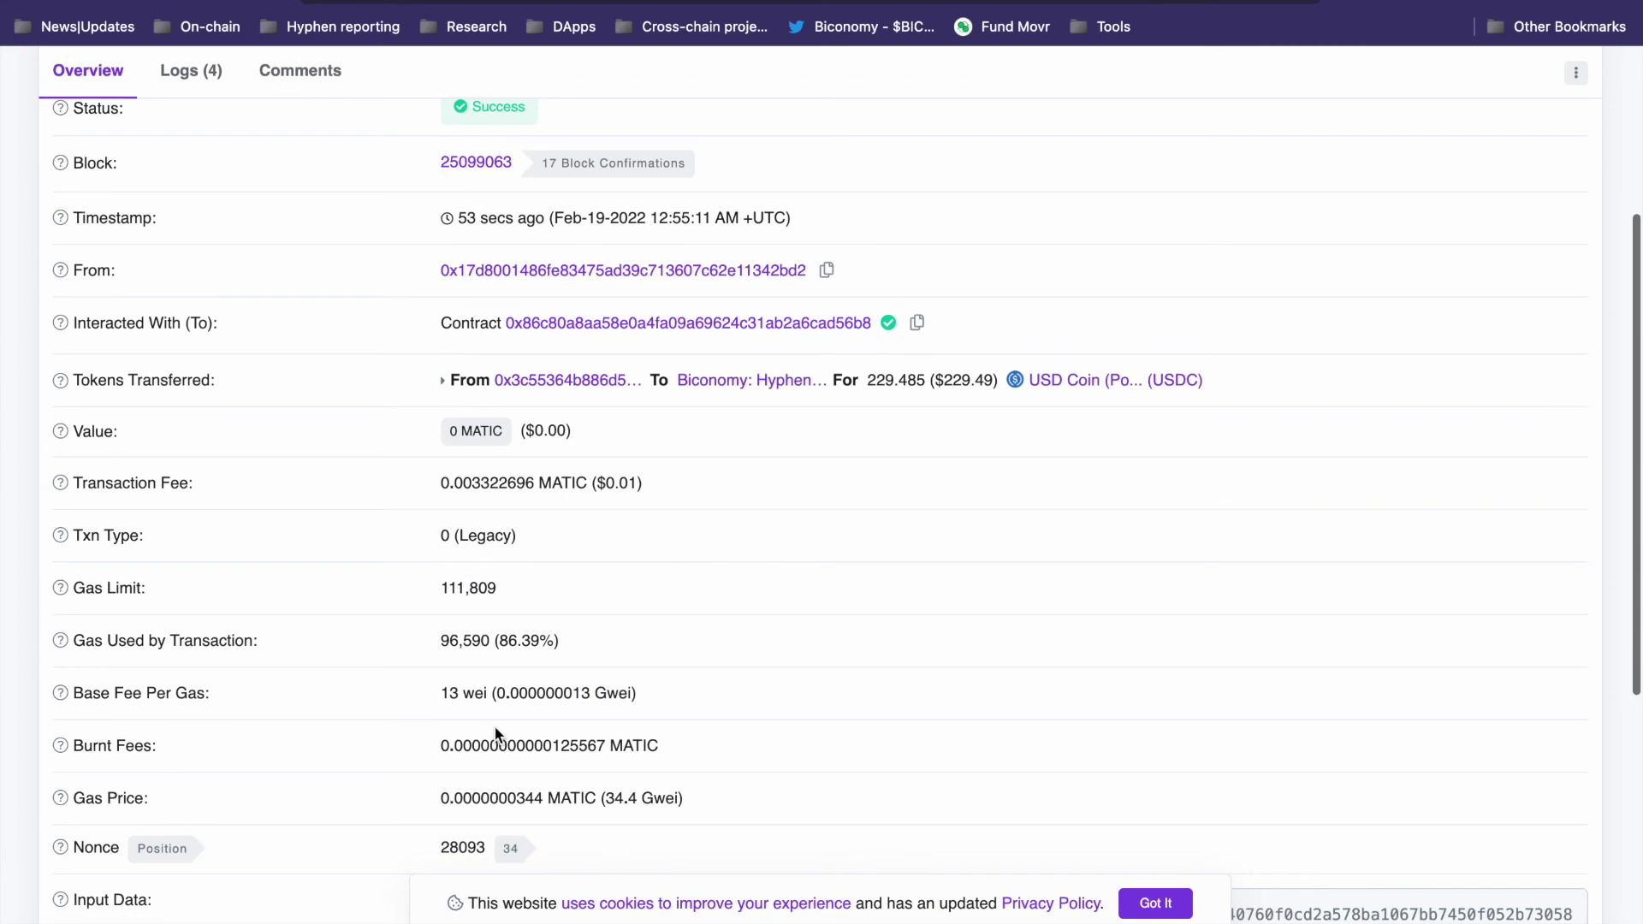
key(ctrl+shift+Tab)
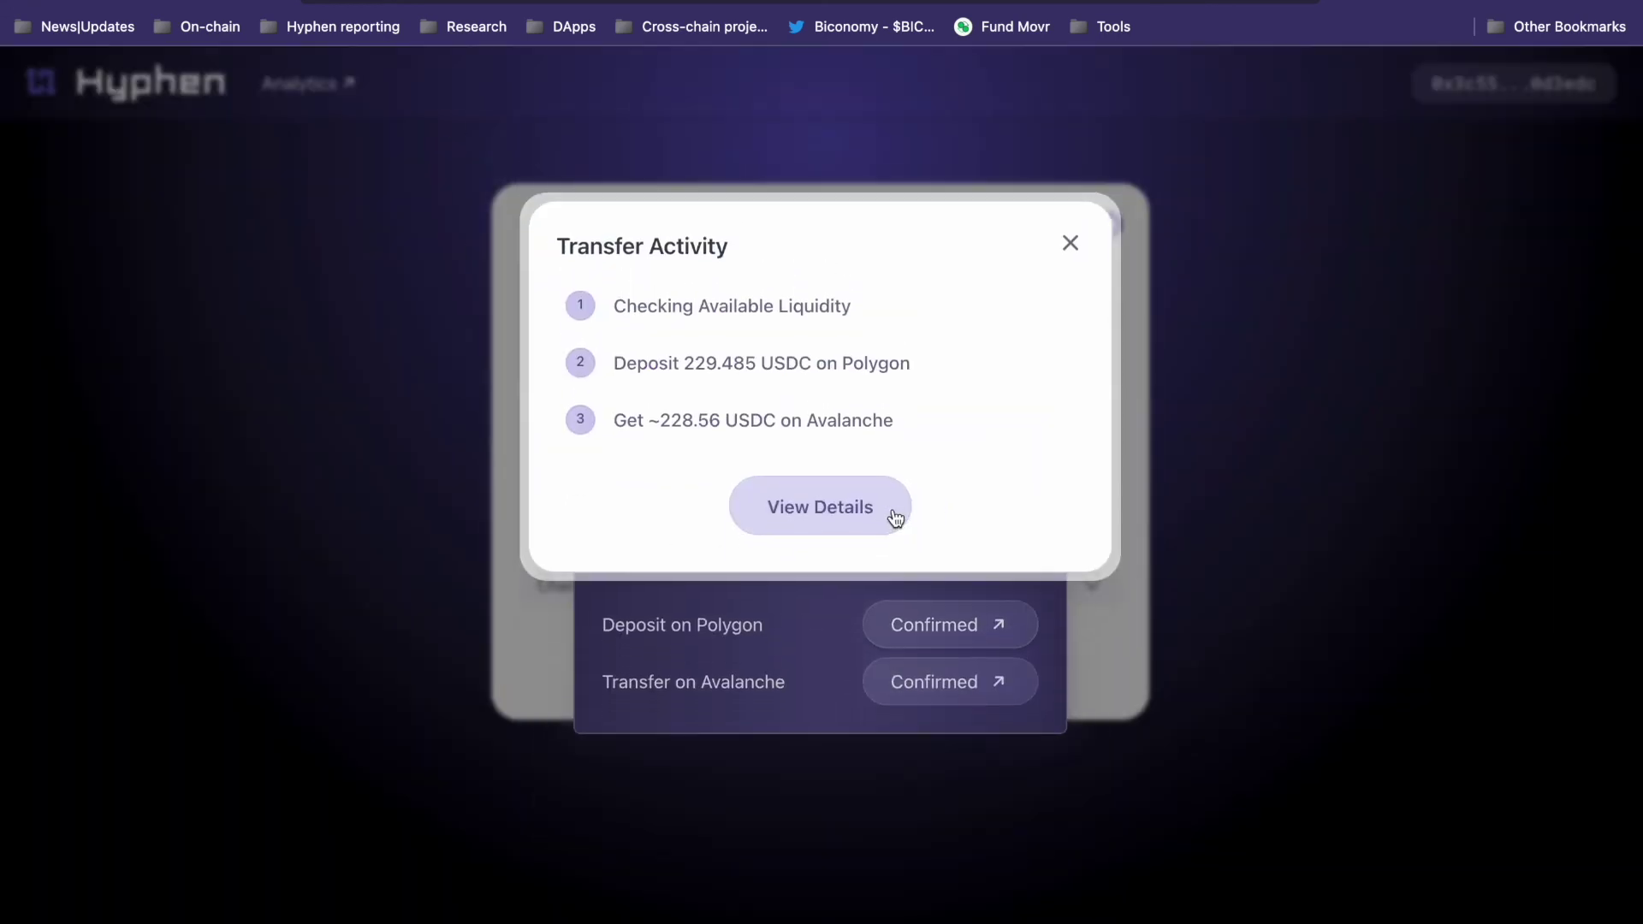
Step: Open View Details in Transfer Activity to see the 229.485 USDC transfer completed in 1 minute
click(882, 517)
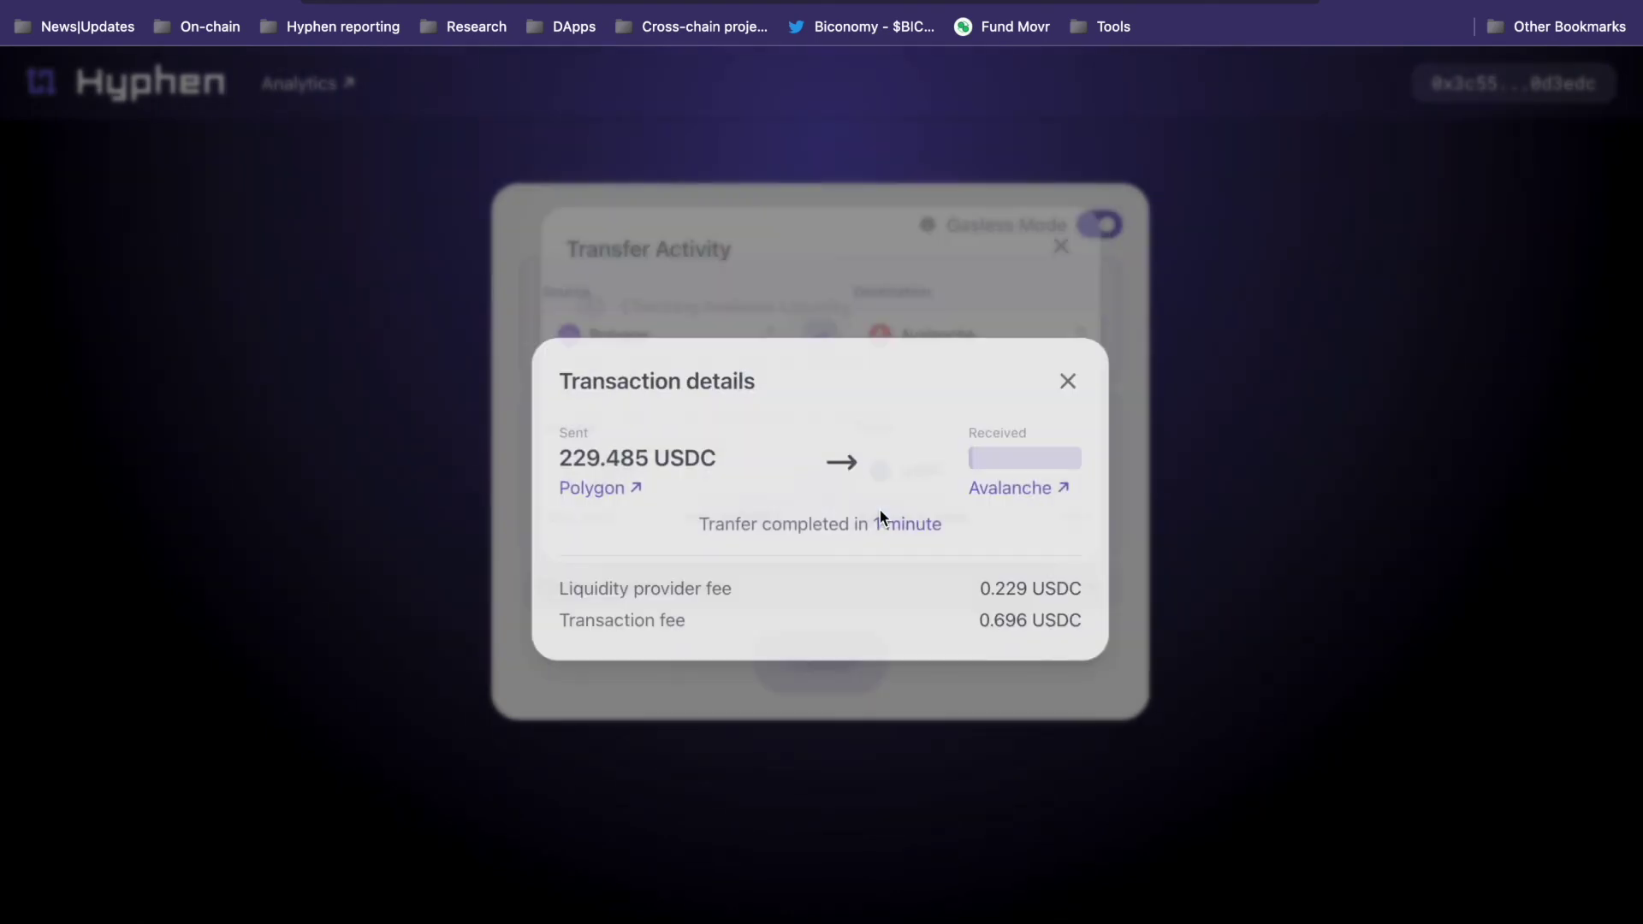